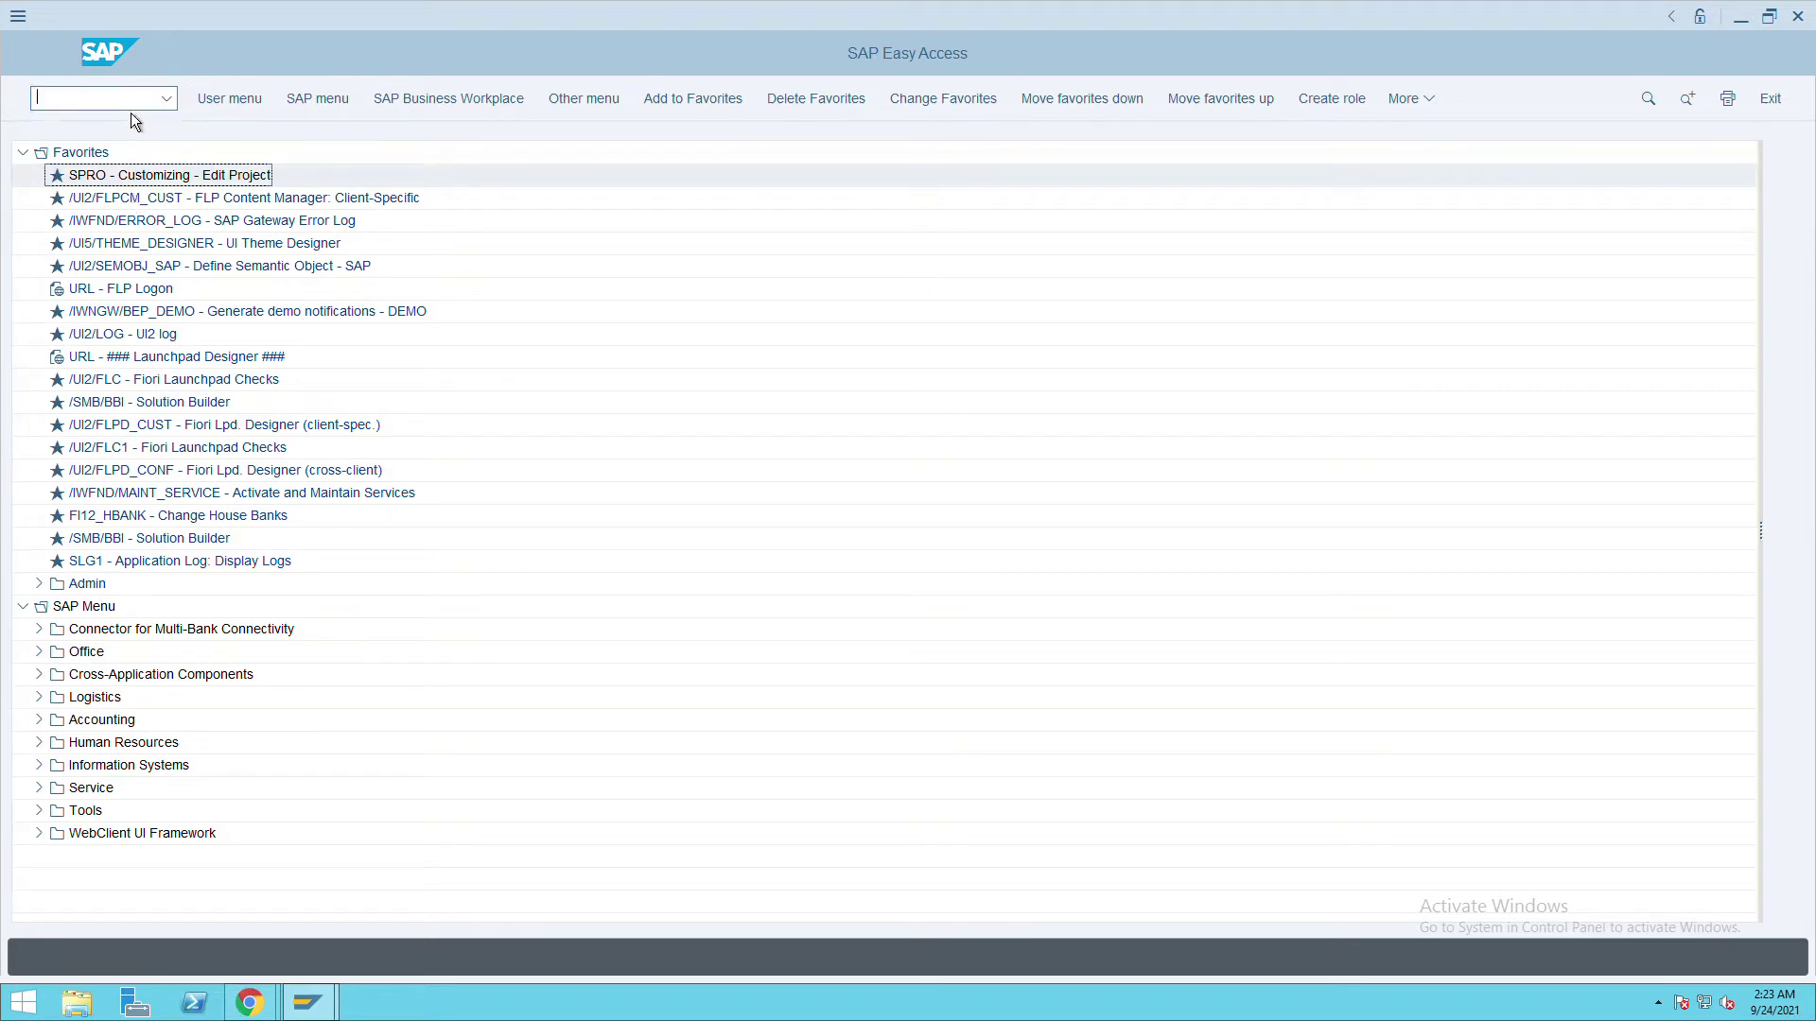
{"action": "type", "text": "S"}
{"action": "type", "text": "PRO"}
Run the transaction that opens number range maintenance for object DEBITOR.
{"action": "key", "text": "Return"}
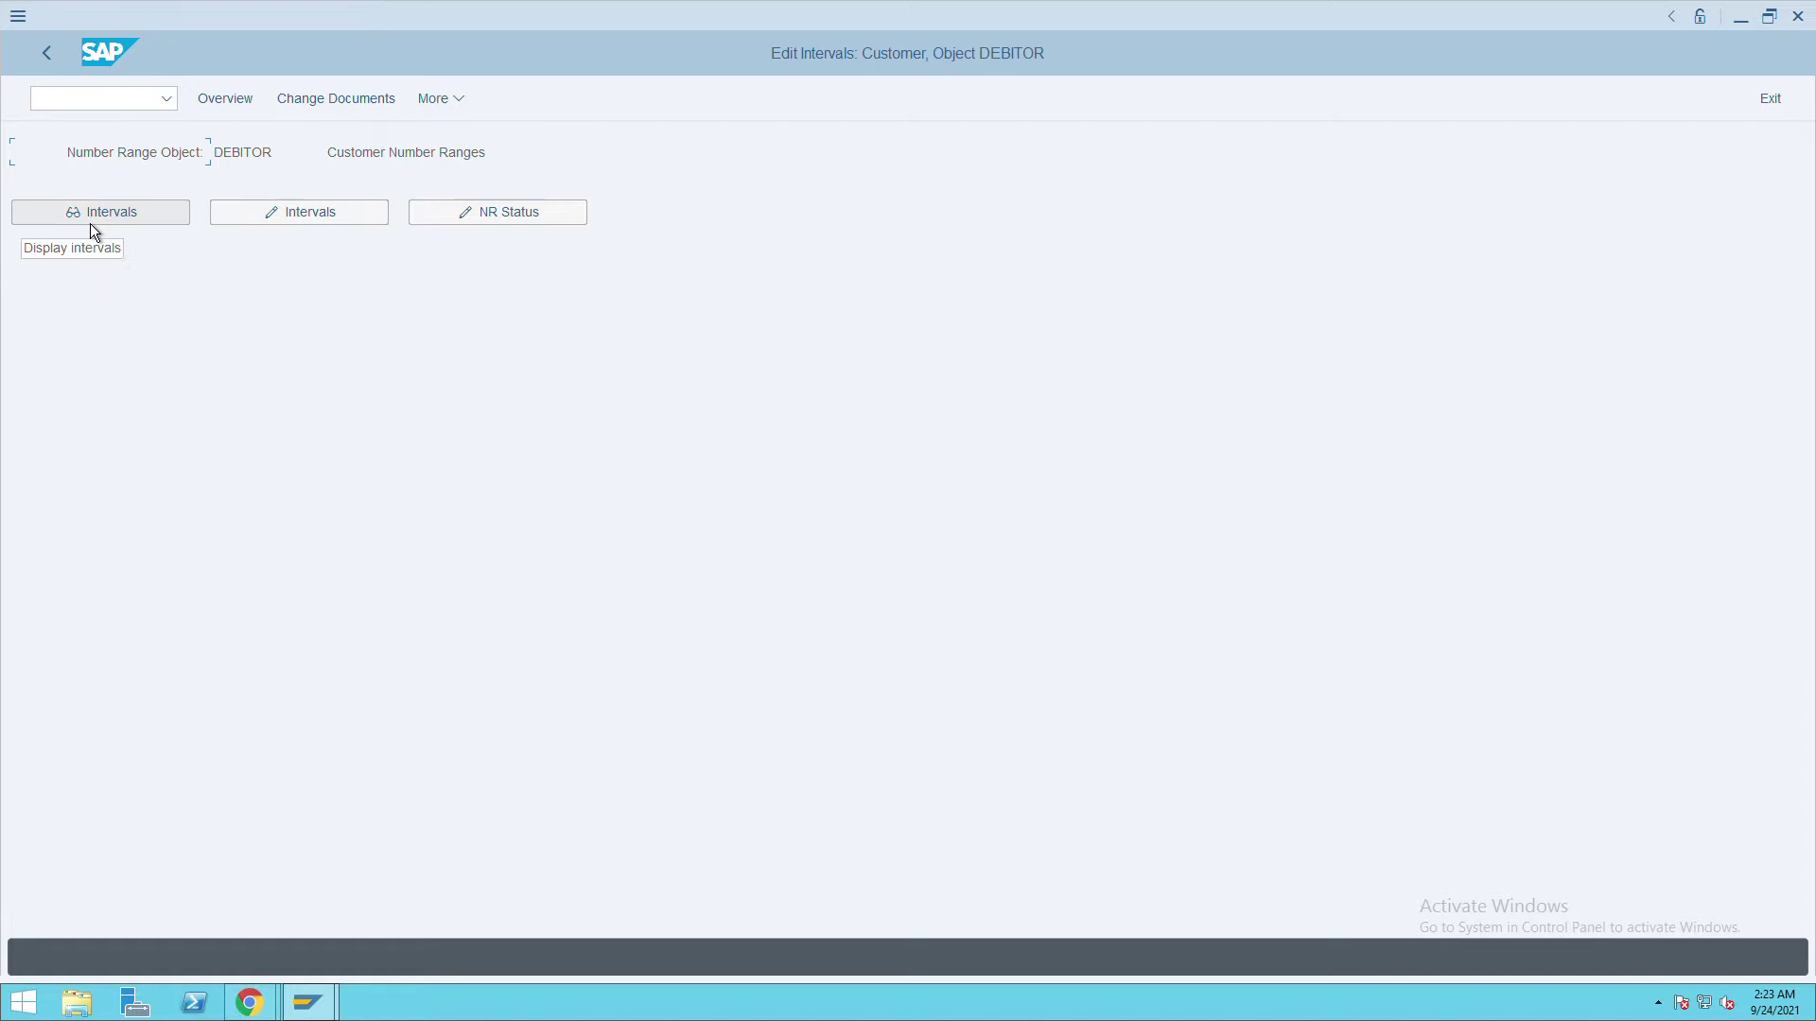
Switch the DEBITOR interval list into change mode.
{"action": "left_click", "coordinate": [317, 216]}
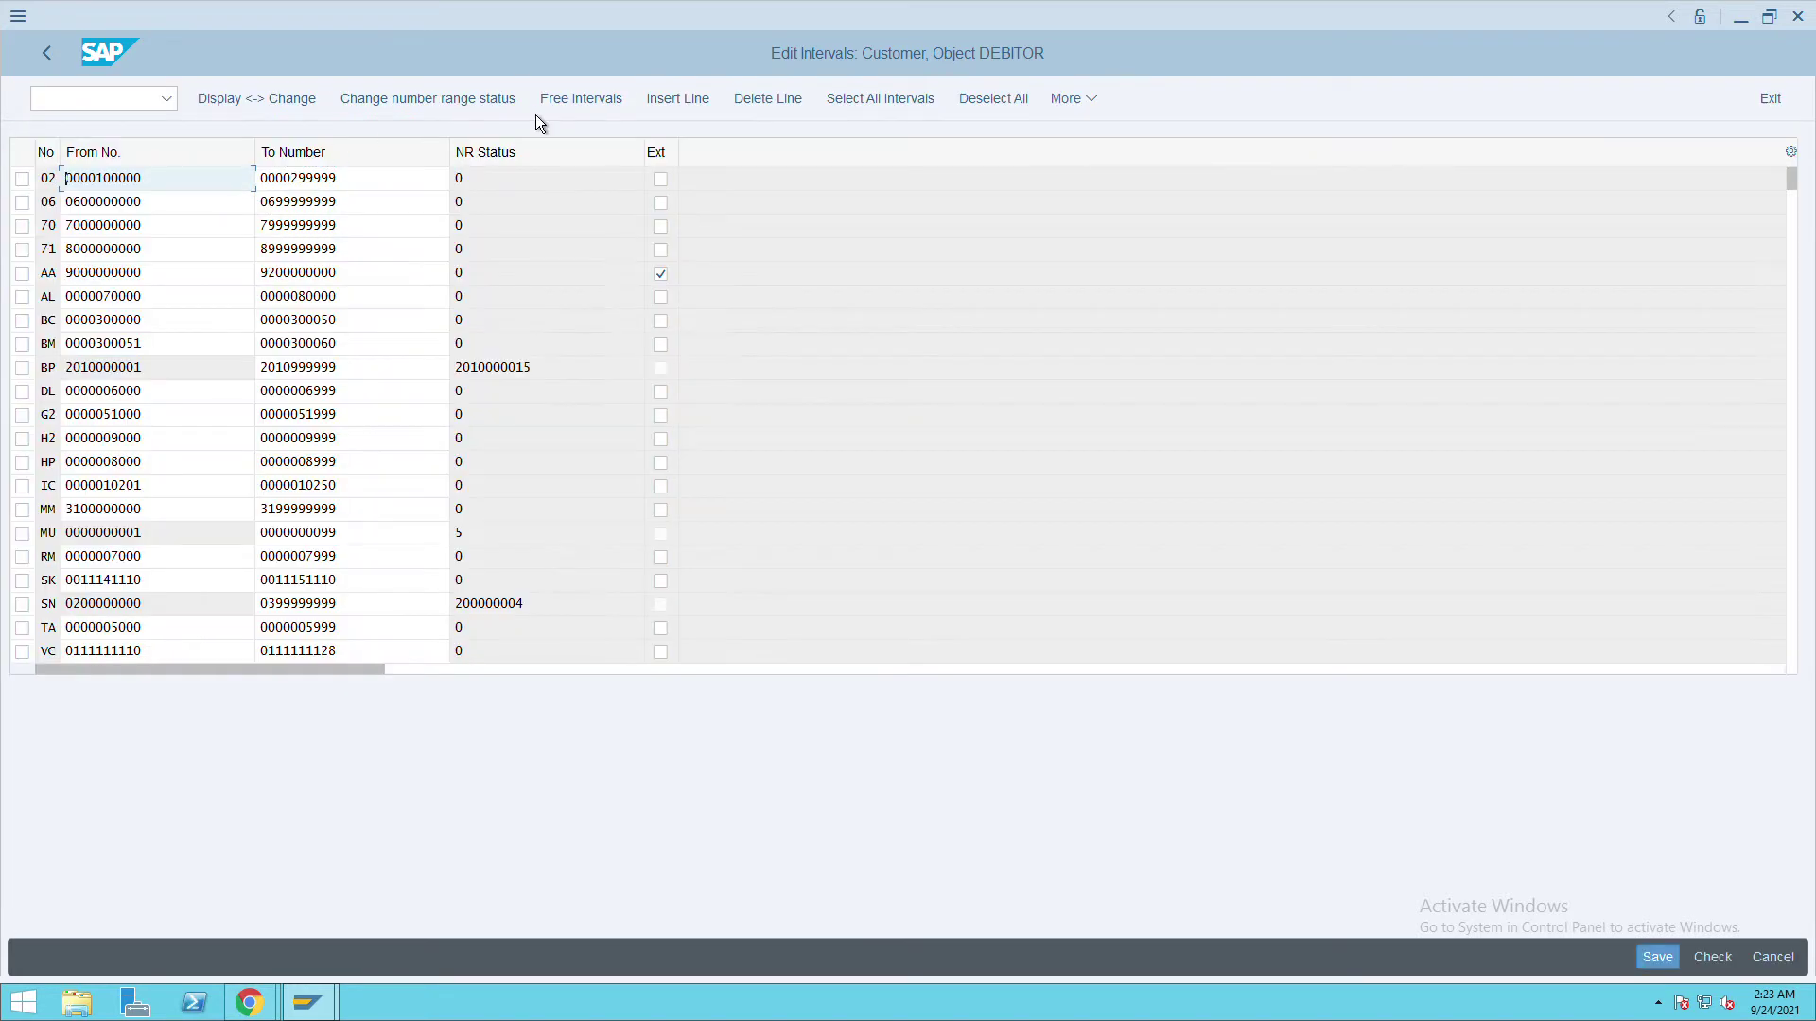
Insert a new interval row and enter range number Fc, correcting the suggested value.
{"action": "left_click", "coordinate": [694, 110]}
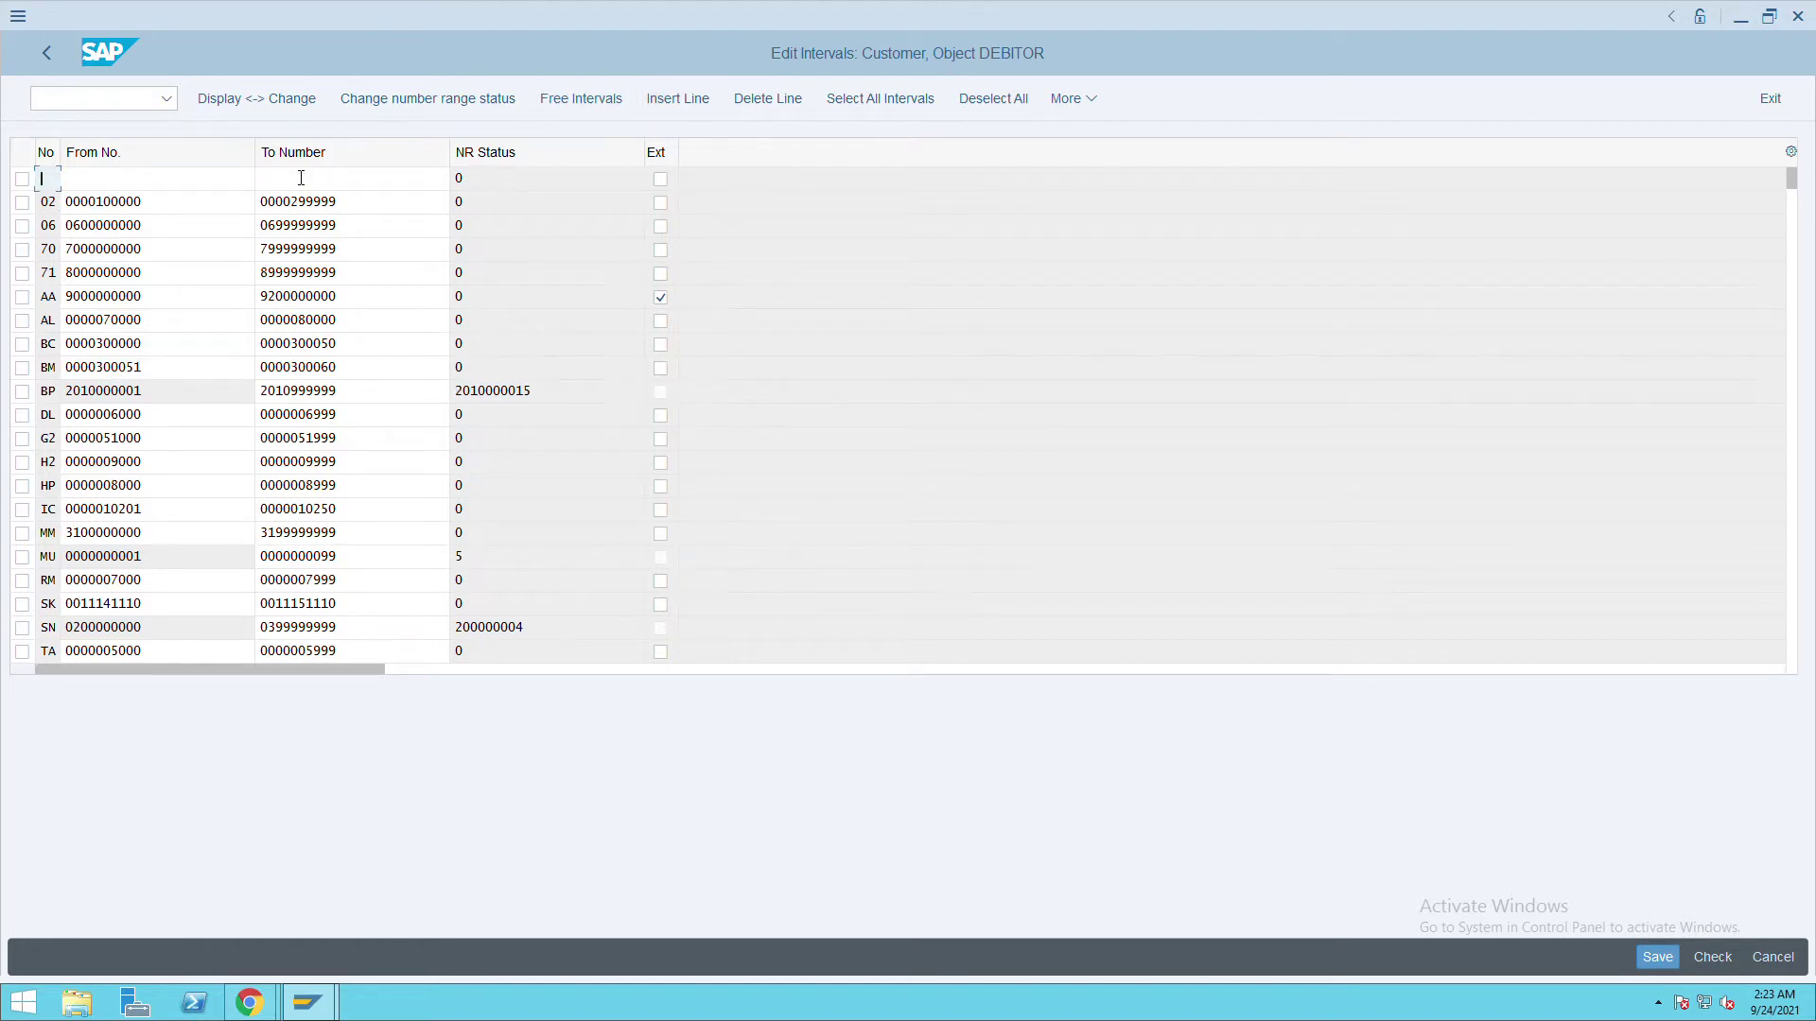
{"action": "key", "text": "Down"}
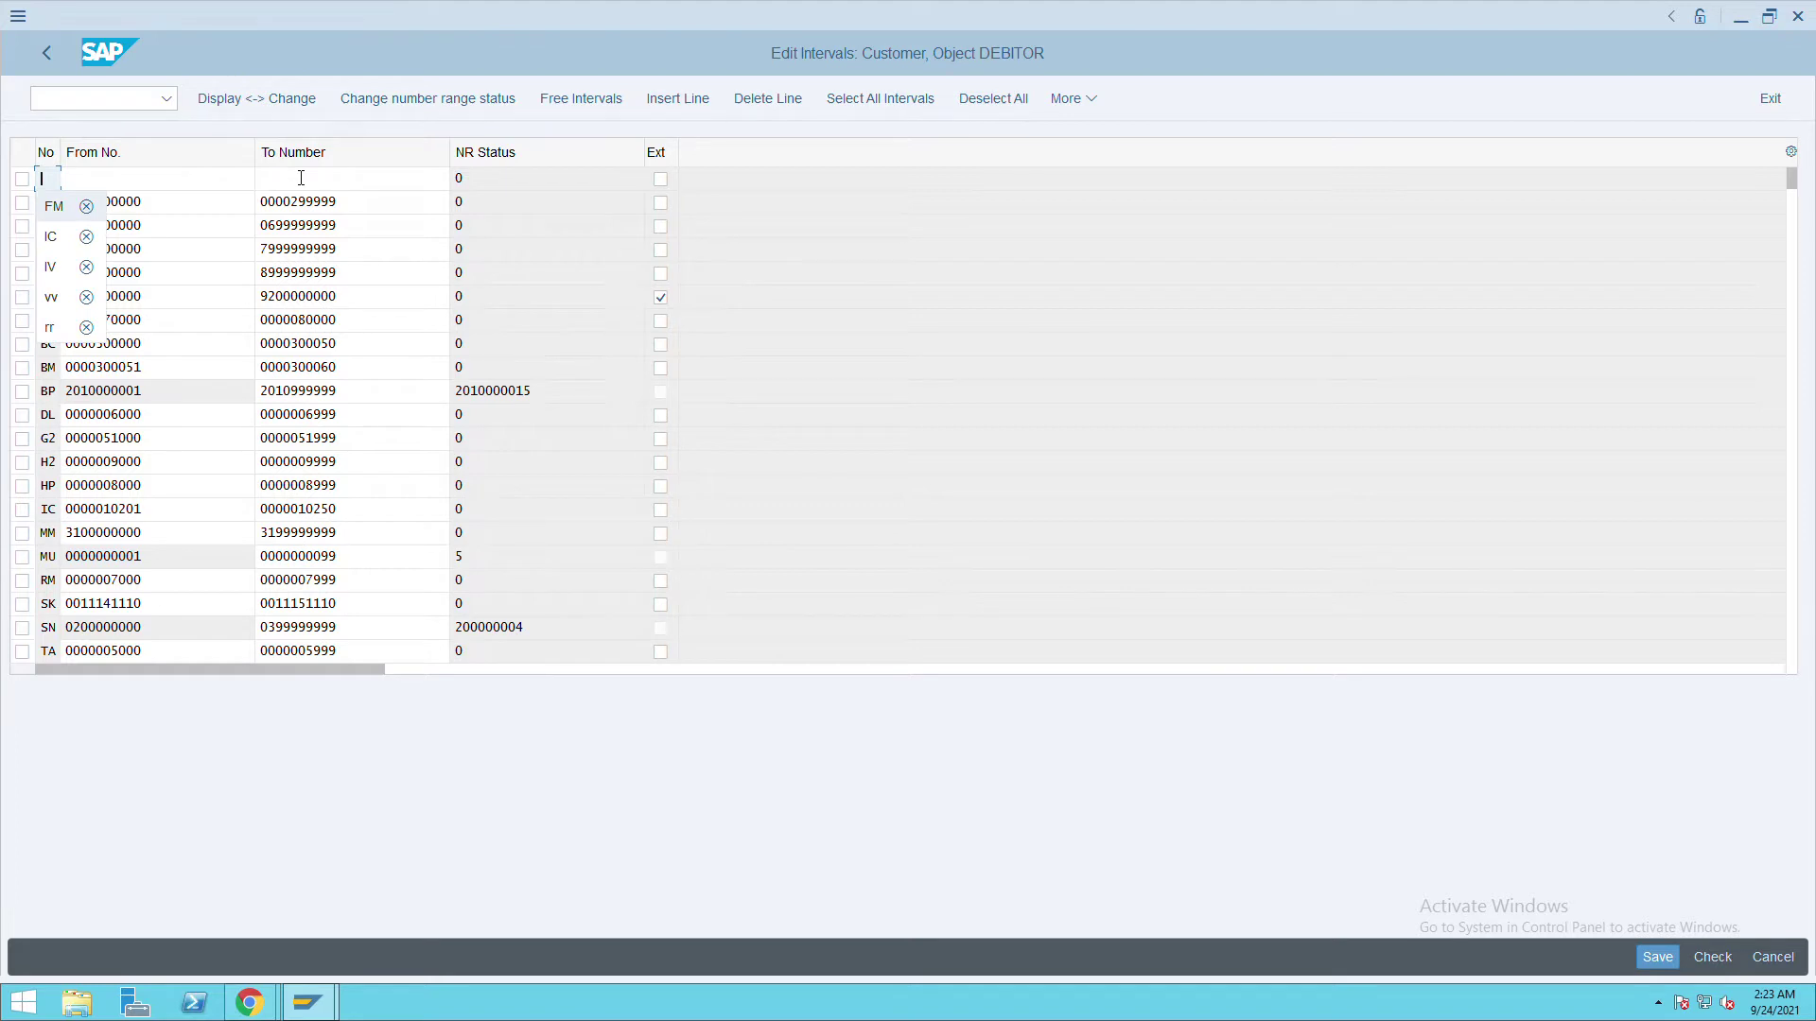
{"action": "type", "text": "M"}
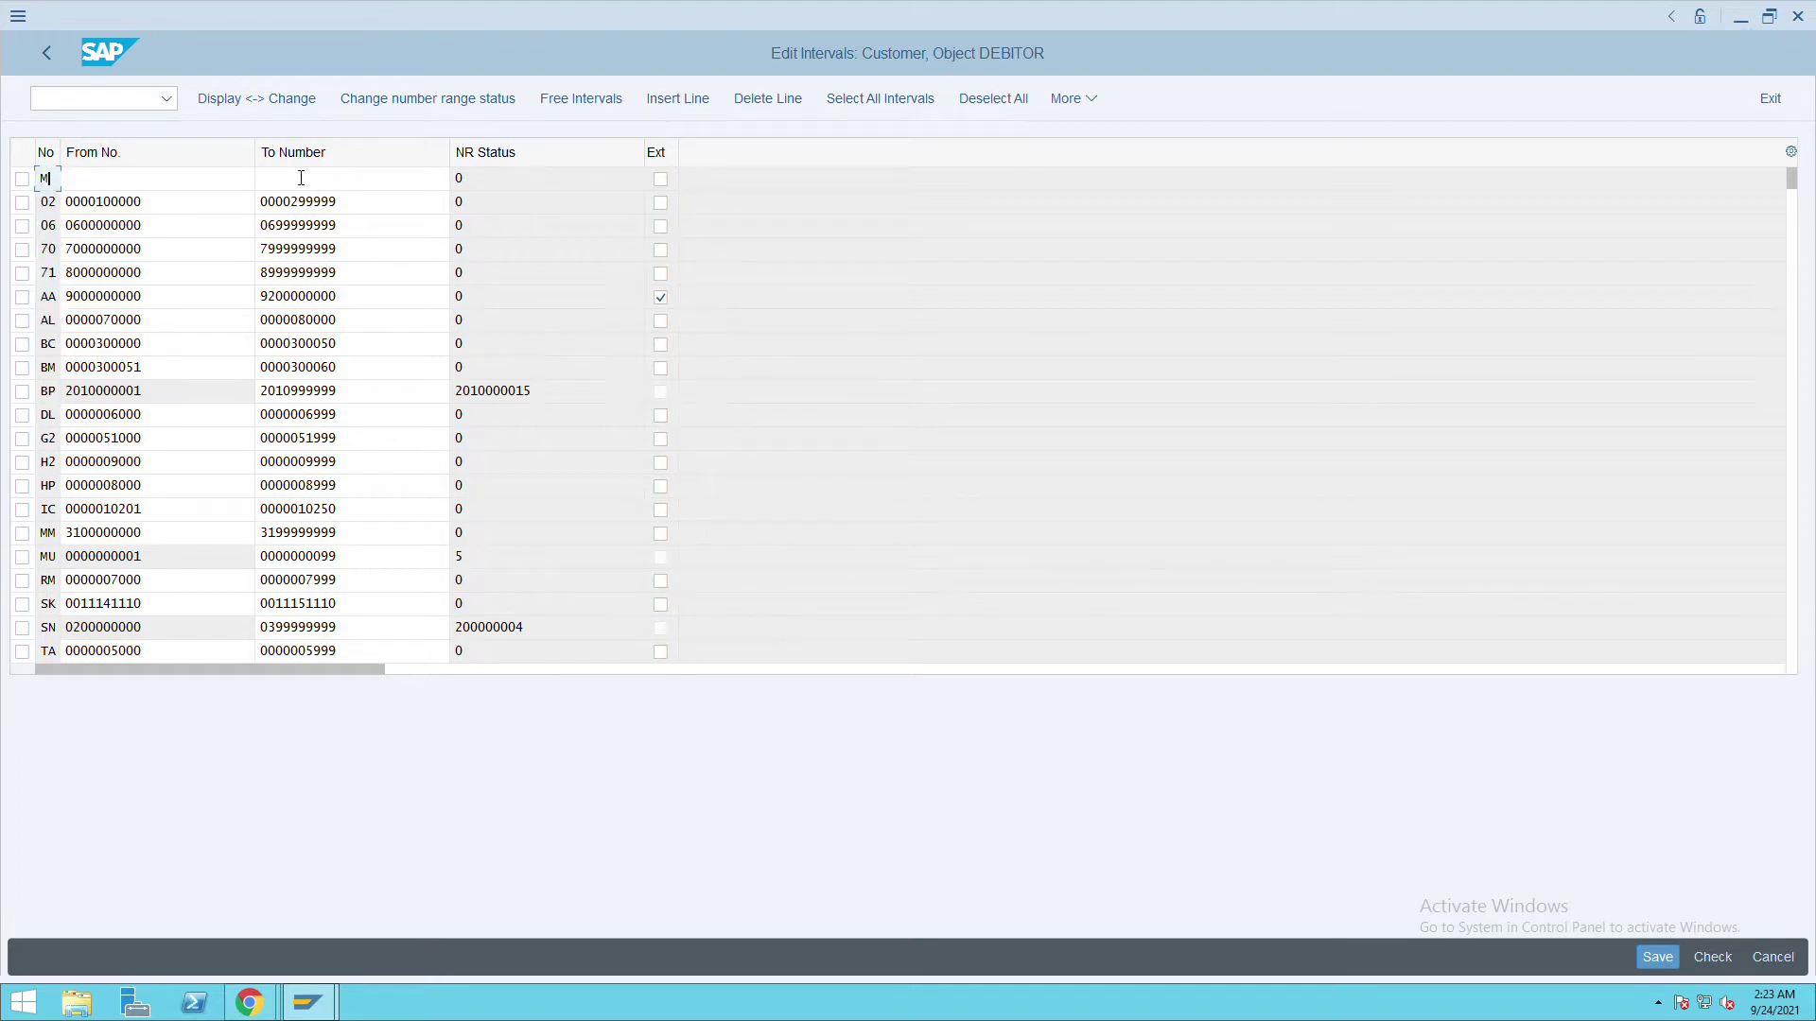
{"action": "key", "text": "BackSpace"}
{"action": "type", "text": "F"}
{"action": "key", "text": "BackSpace"}
{"action": "type", "text": "c"}
{"action": "key", "text": "BackSpace"}
{"action": "type", "text": "Fc"}
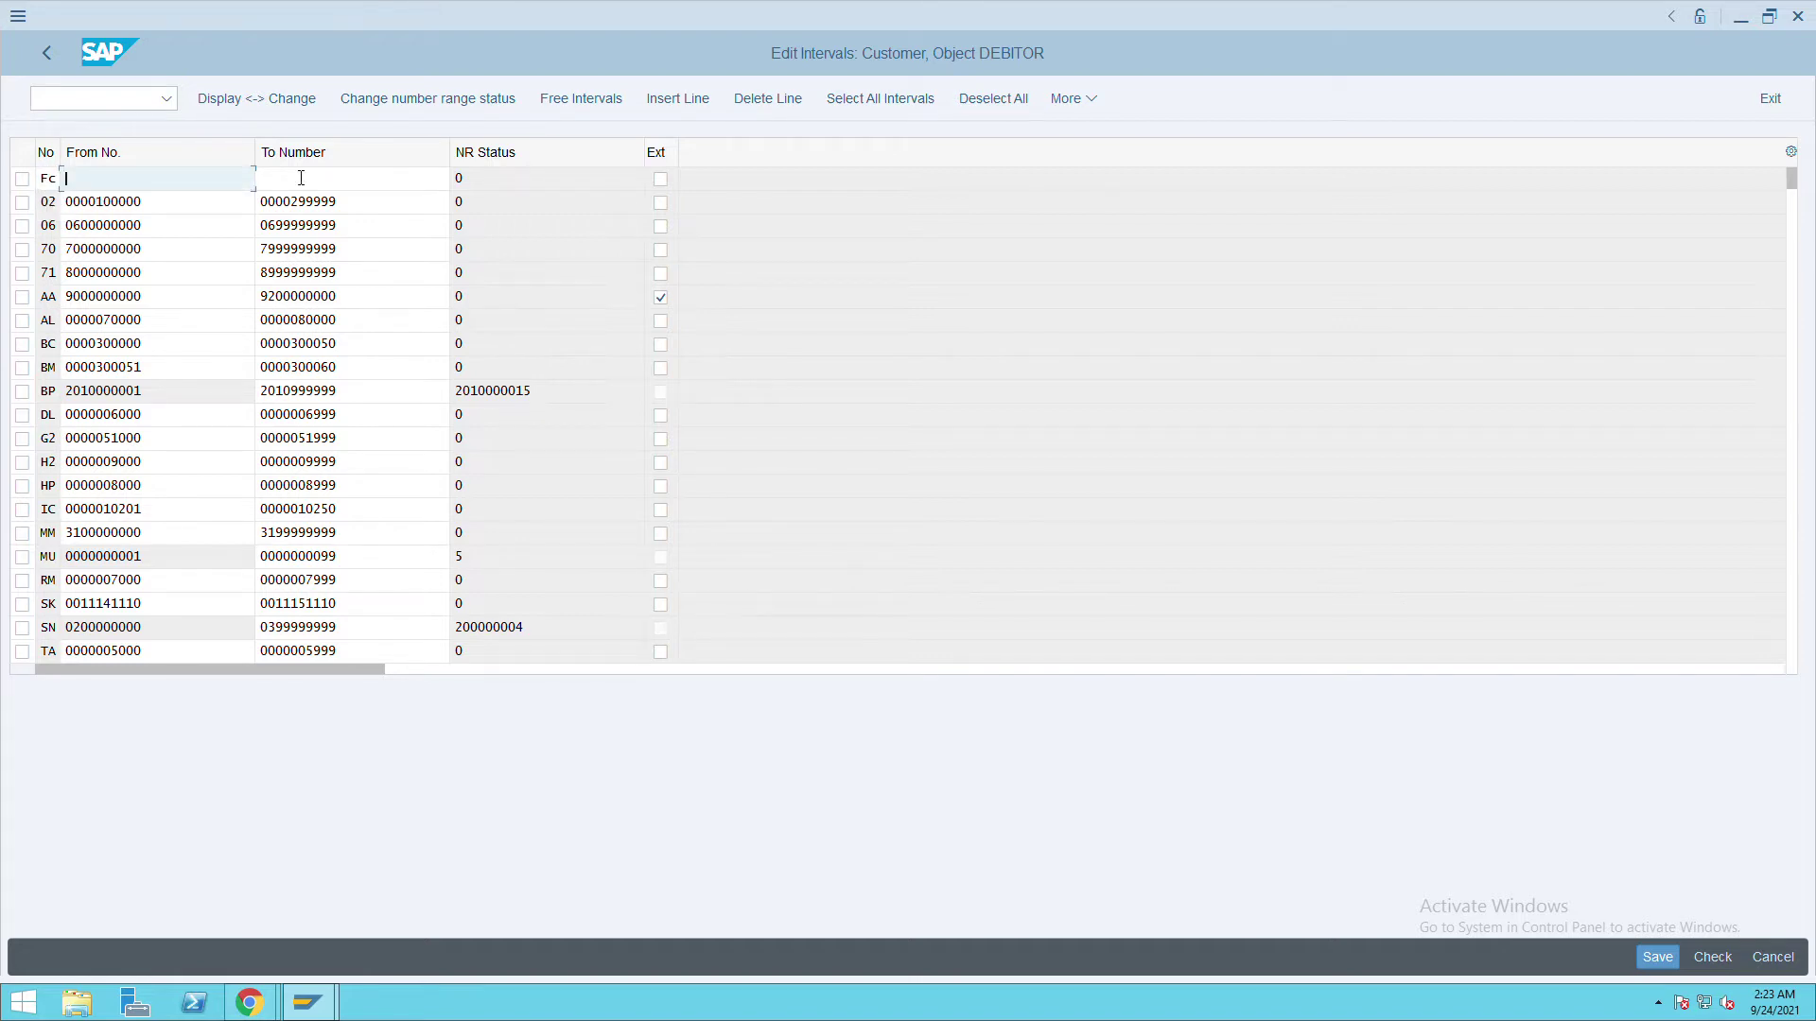
{"action": "key", "text": "Down"}
{"action": "key", "text": "Down"}
{"action": "key", "text": "Down"}
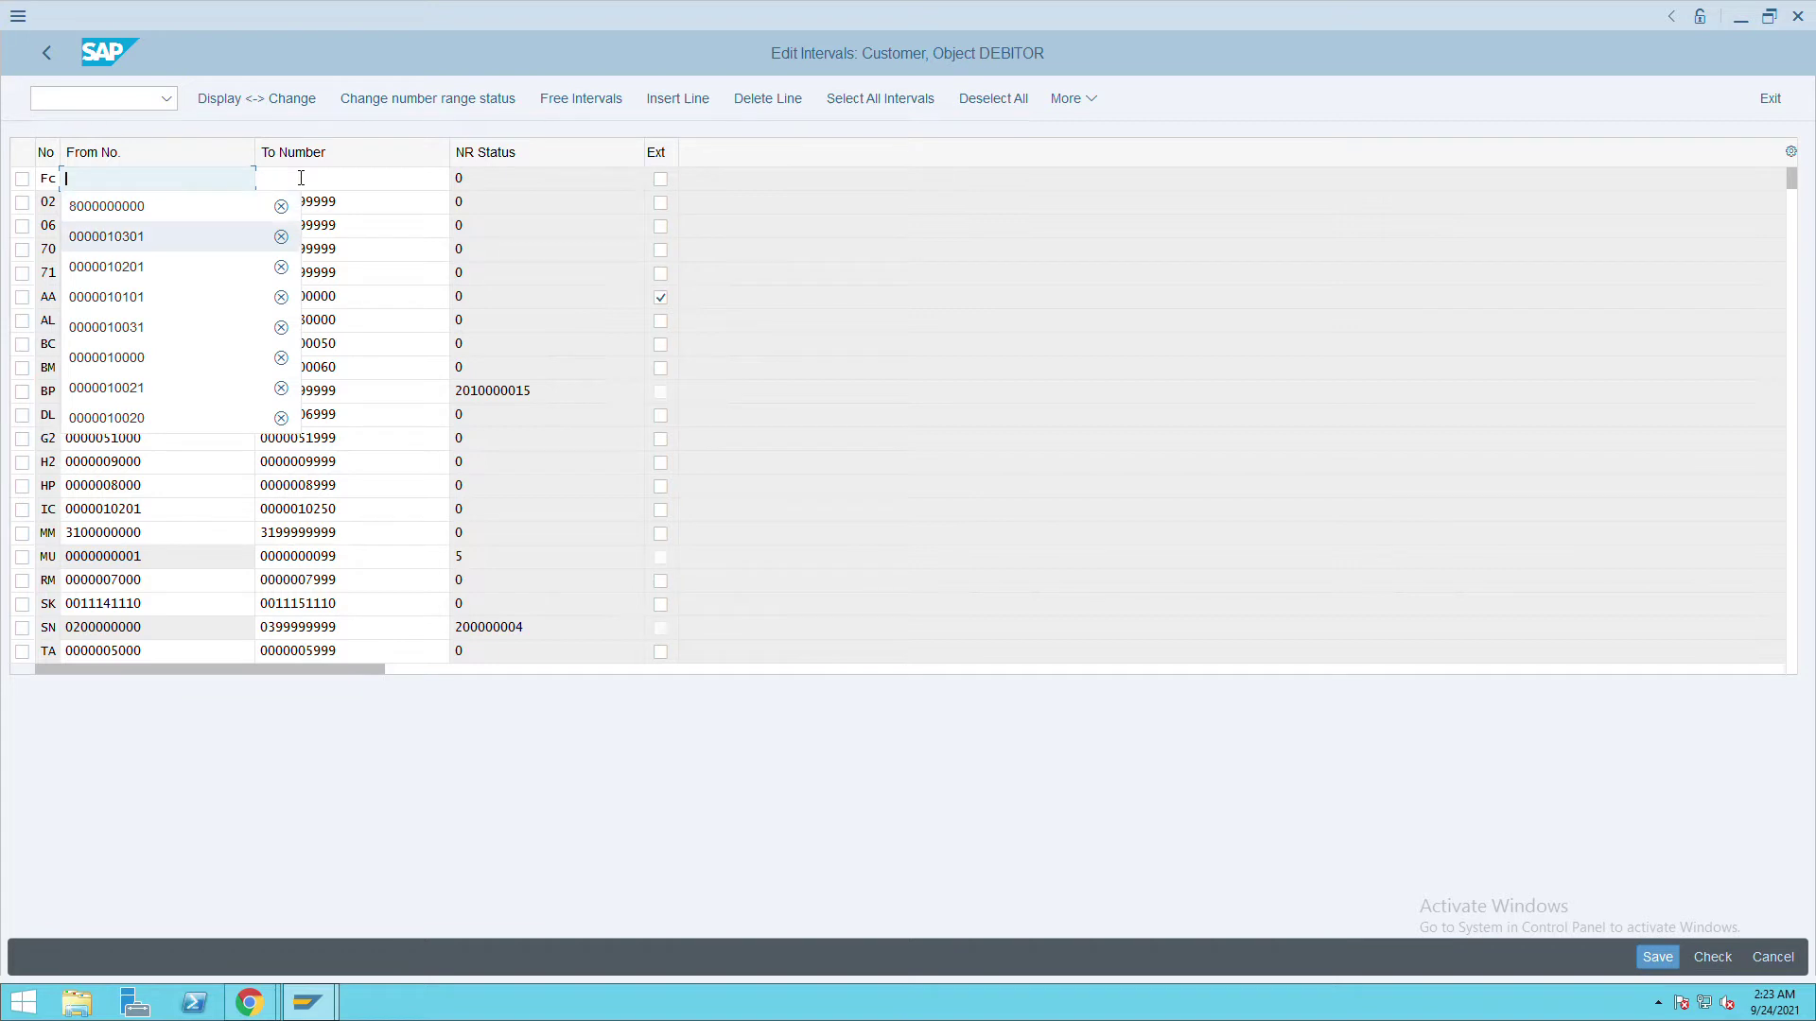
{"action": "key", "text": "Return"}
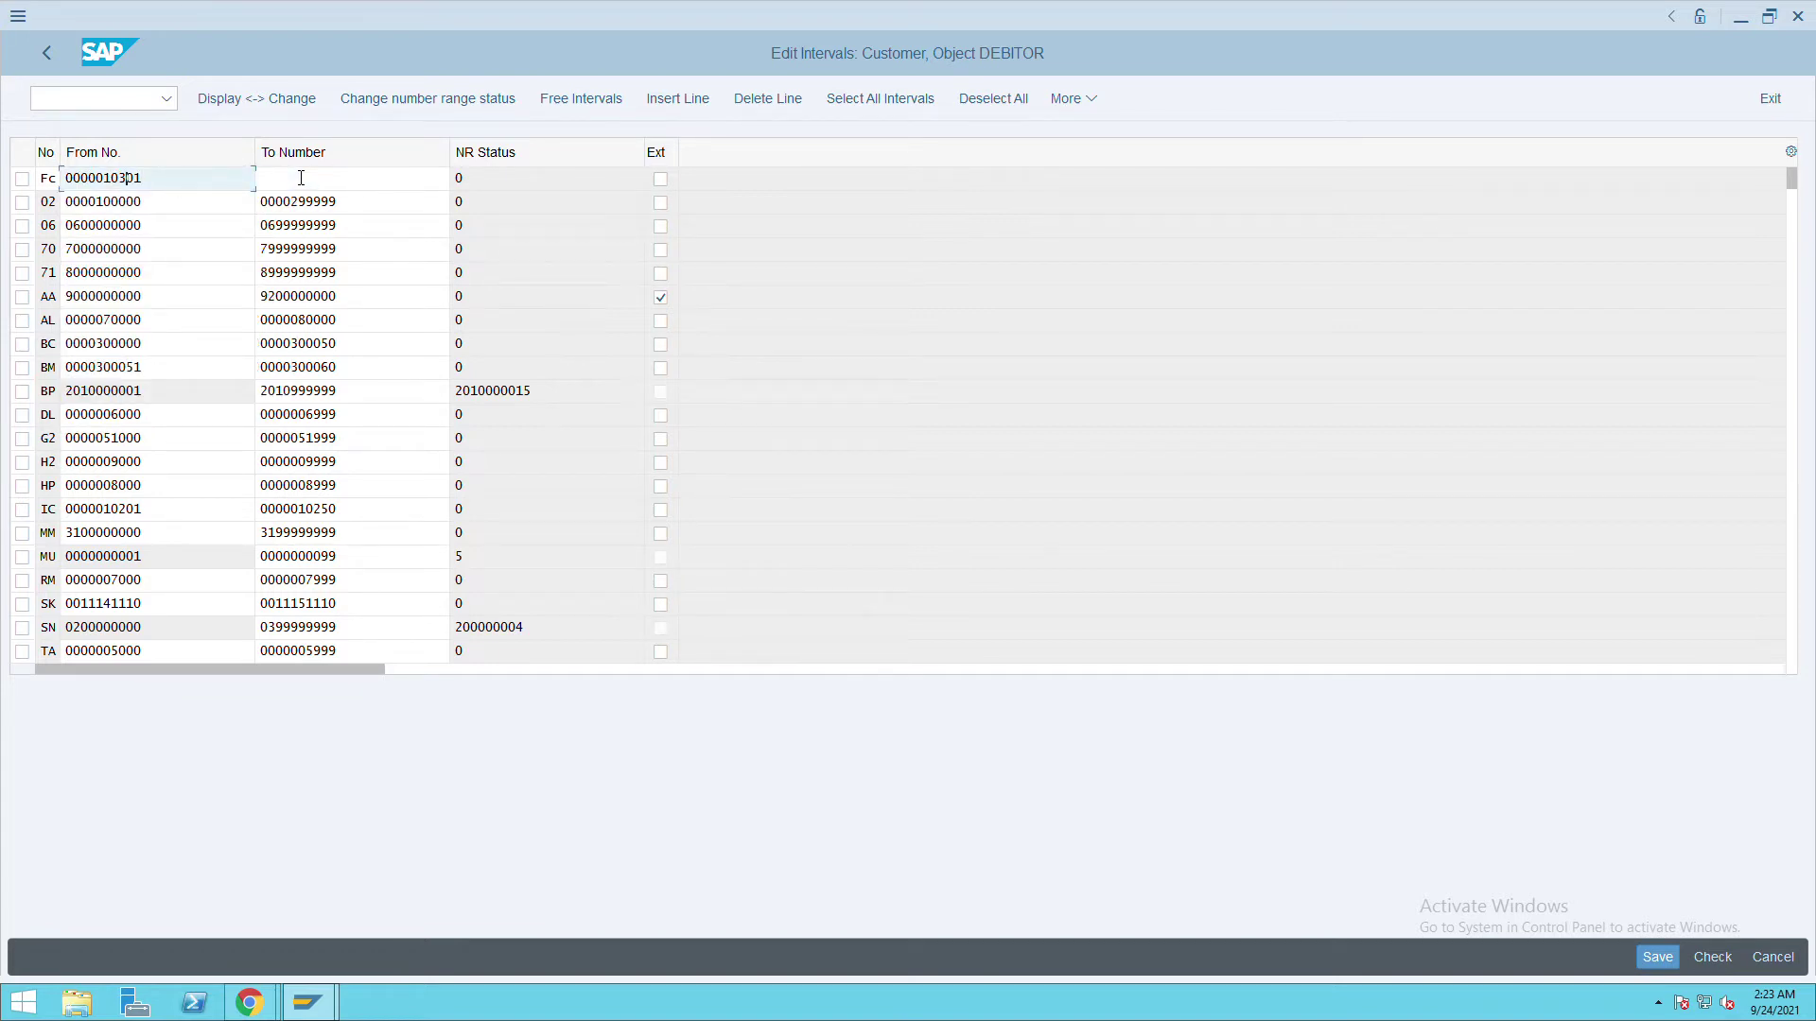
{"action": "key", "text": "BackSpace"}
{"action": "type", "text": "4"}
{"action": "key", "text": "Right"}
{"action": "key", "text": "Right"}
{"action": "left_click", "coordinate": [301, 177]}
{"action": "left_click", "coordinate": [300, 177]}
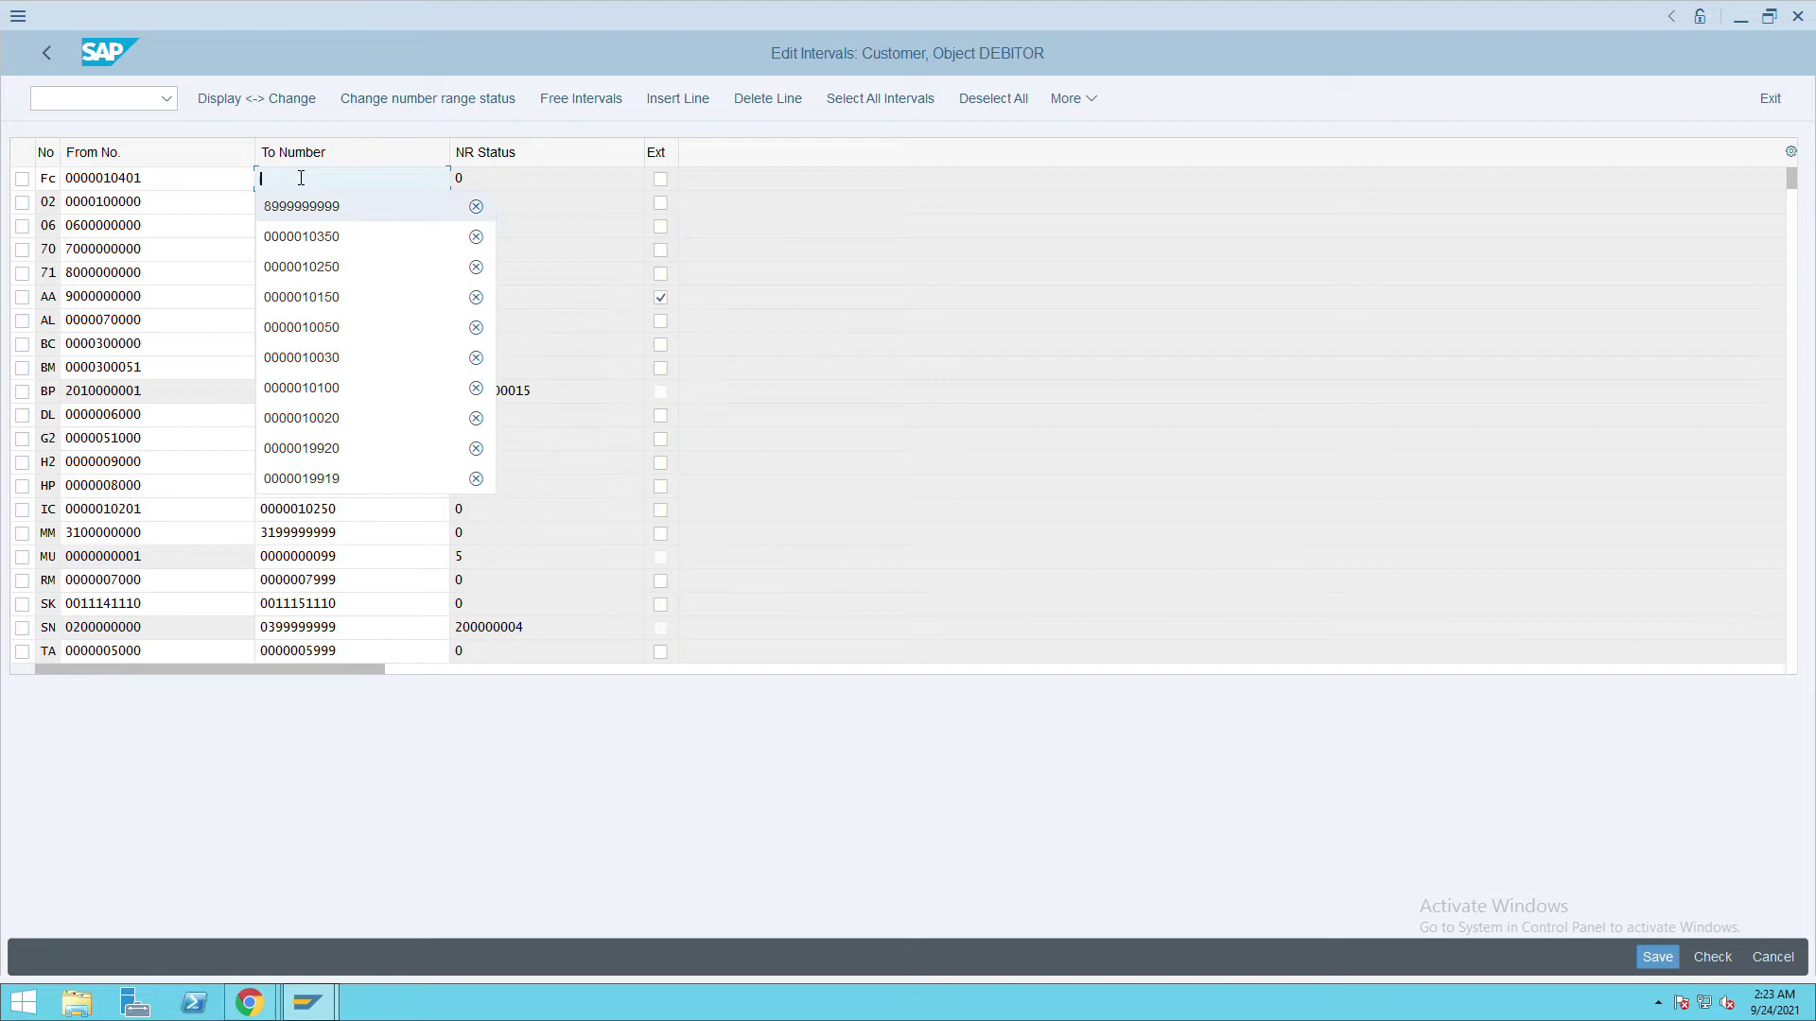
{"action": "key", "text": "Down"}
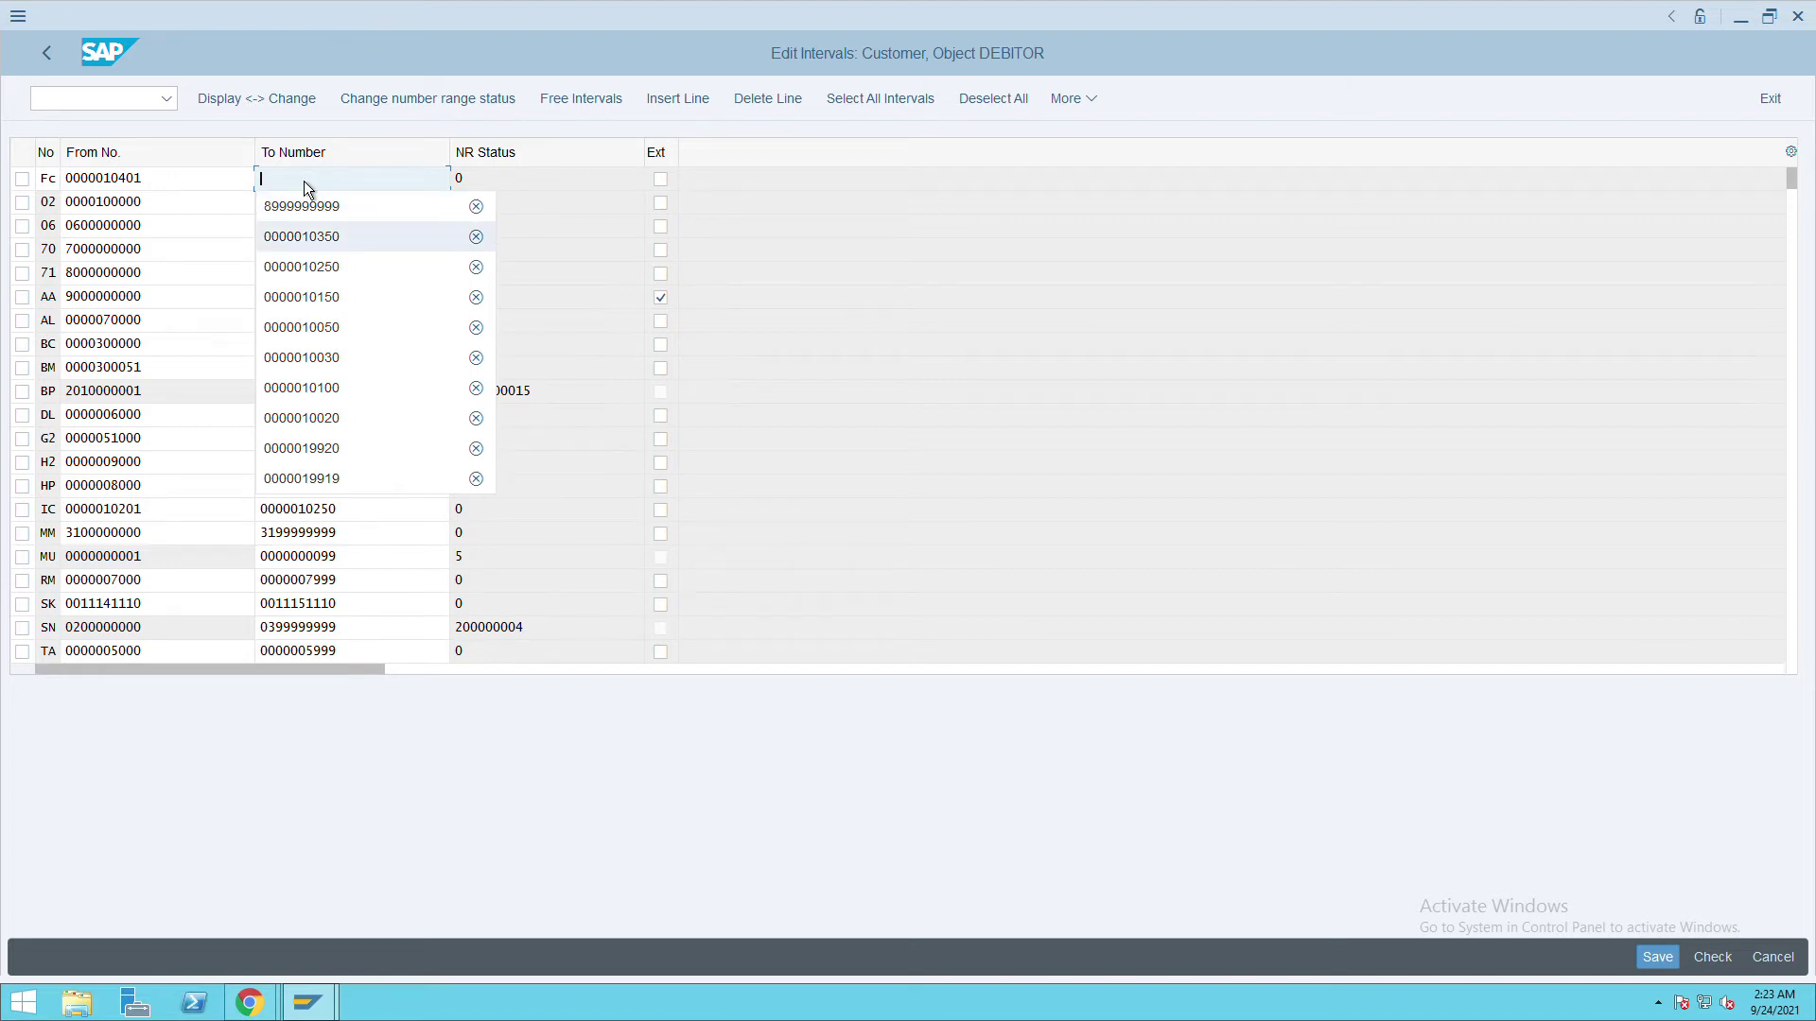
{"action": "key", "text": "Return"}
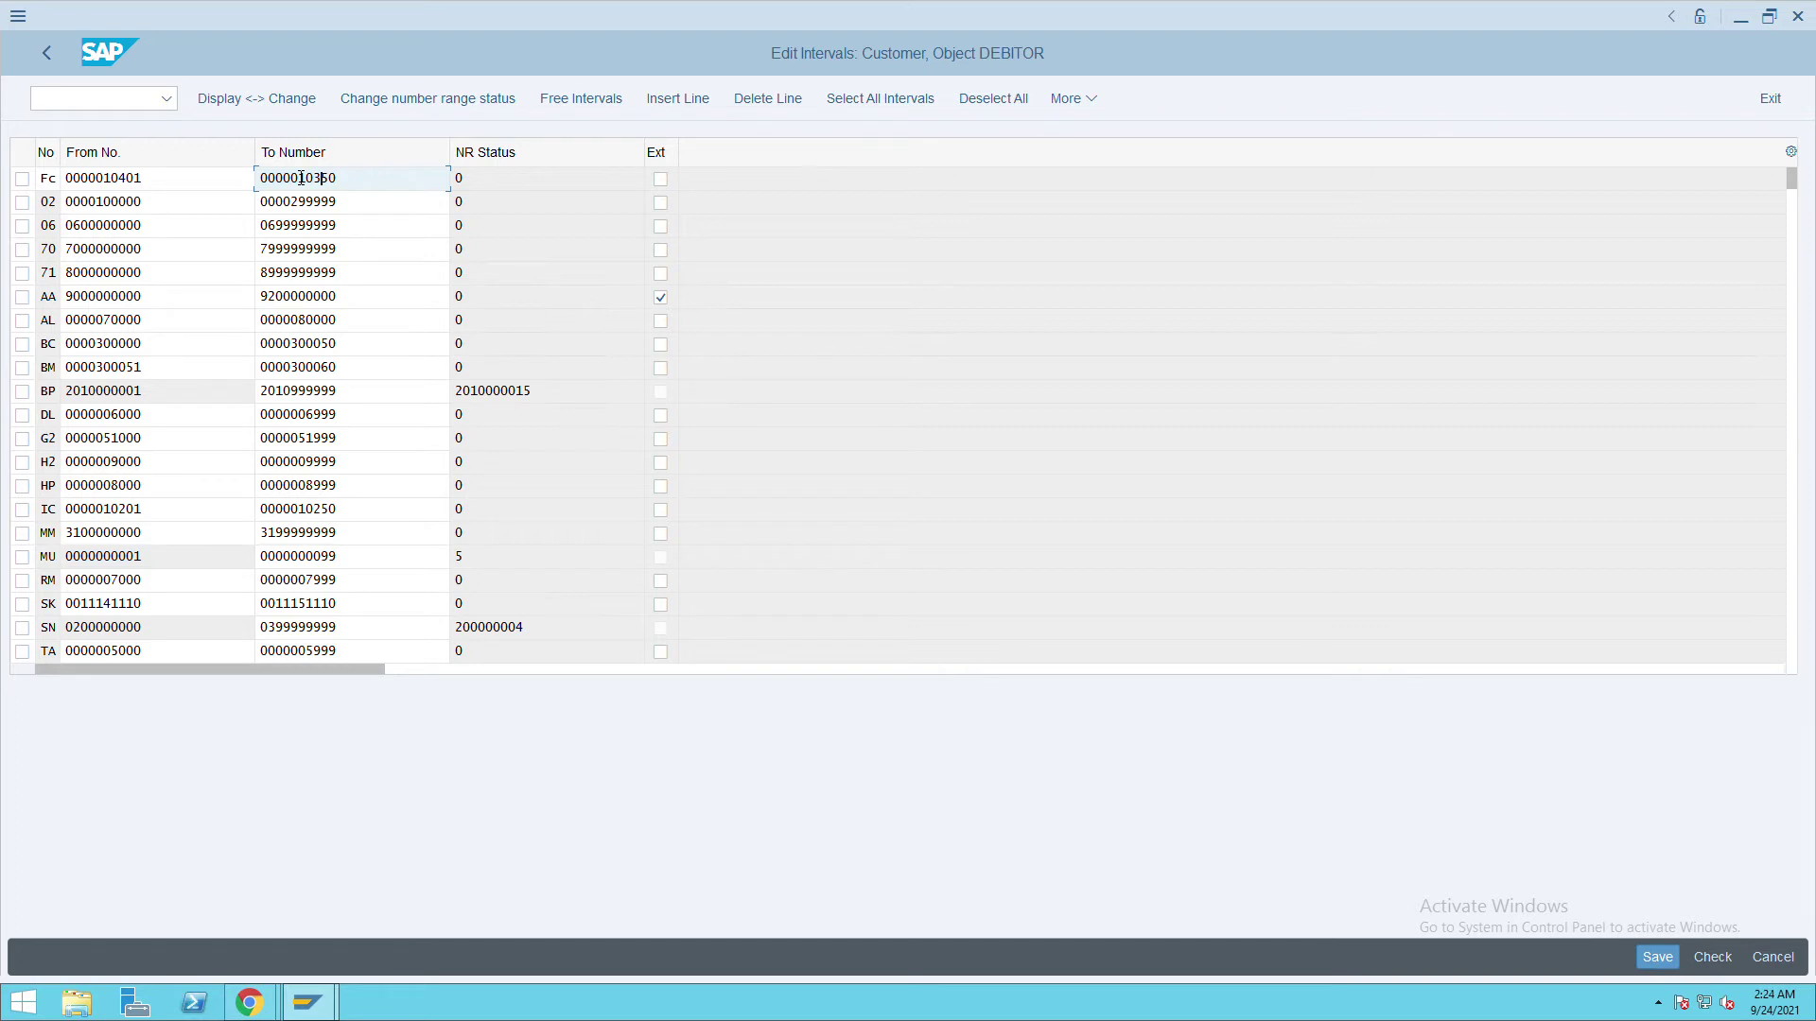
{"action": "key", "text": "BackSpace"}
{"action": "key", "text": "Delete"}
{"action": "key", "text": "Delete"}
{"action": "type", "text": "450"}
Flag the Fc interval as external, save, and confirm the transport notice.
{"action": "left_click", "coordinate": [660, 179]}
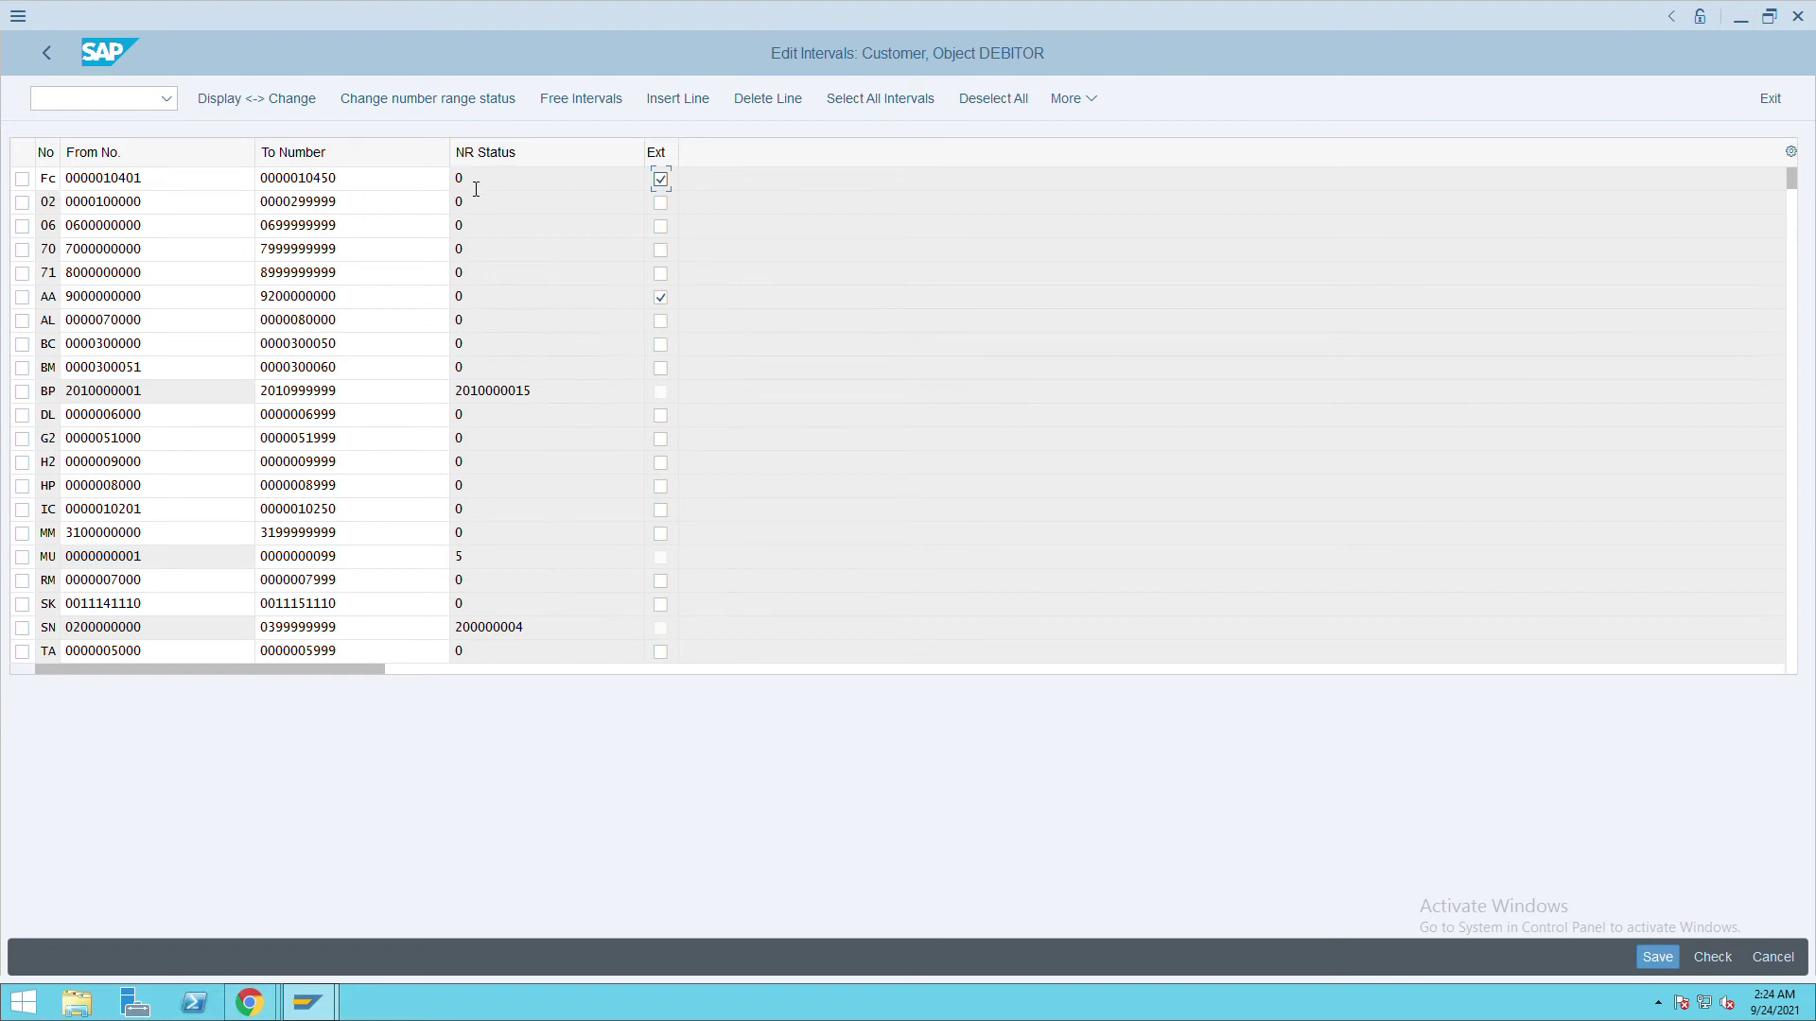
{"action": "left_click", "coordinate": [1667, 969]}
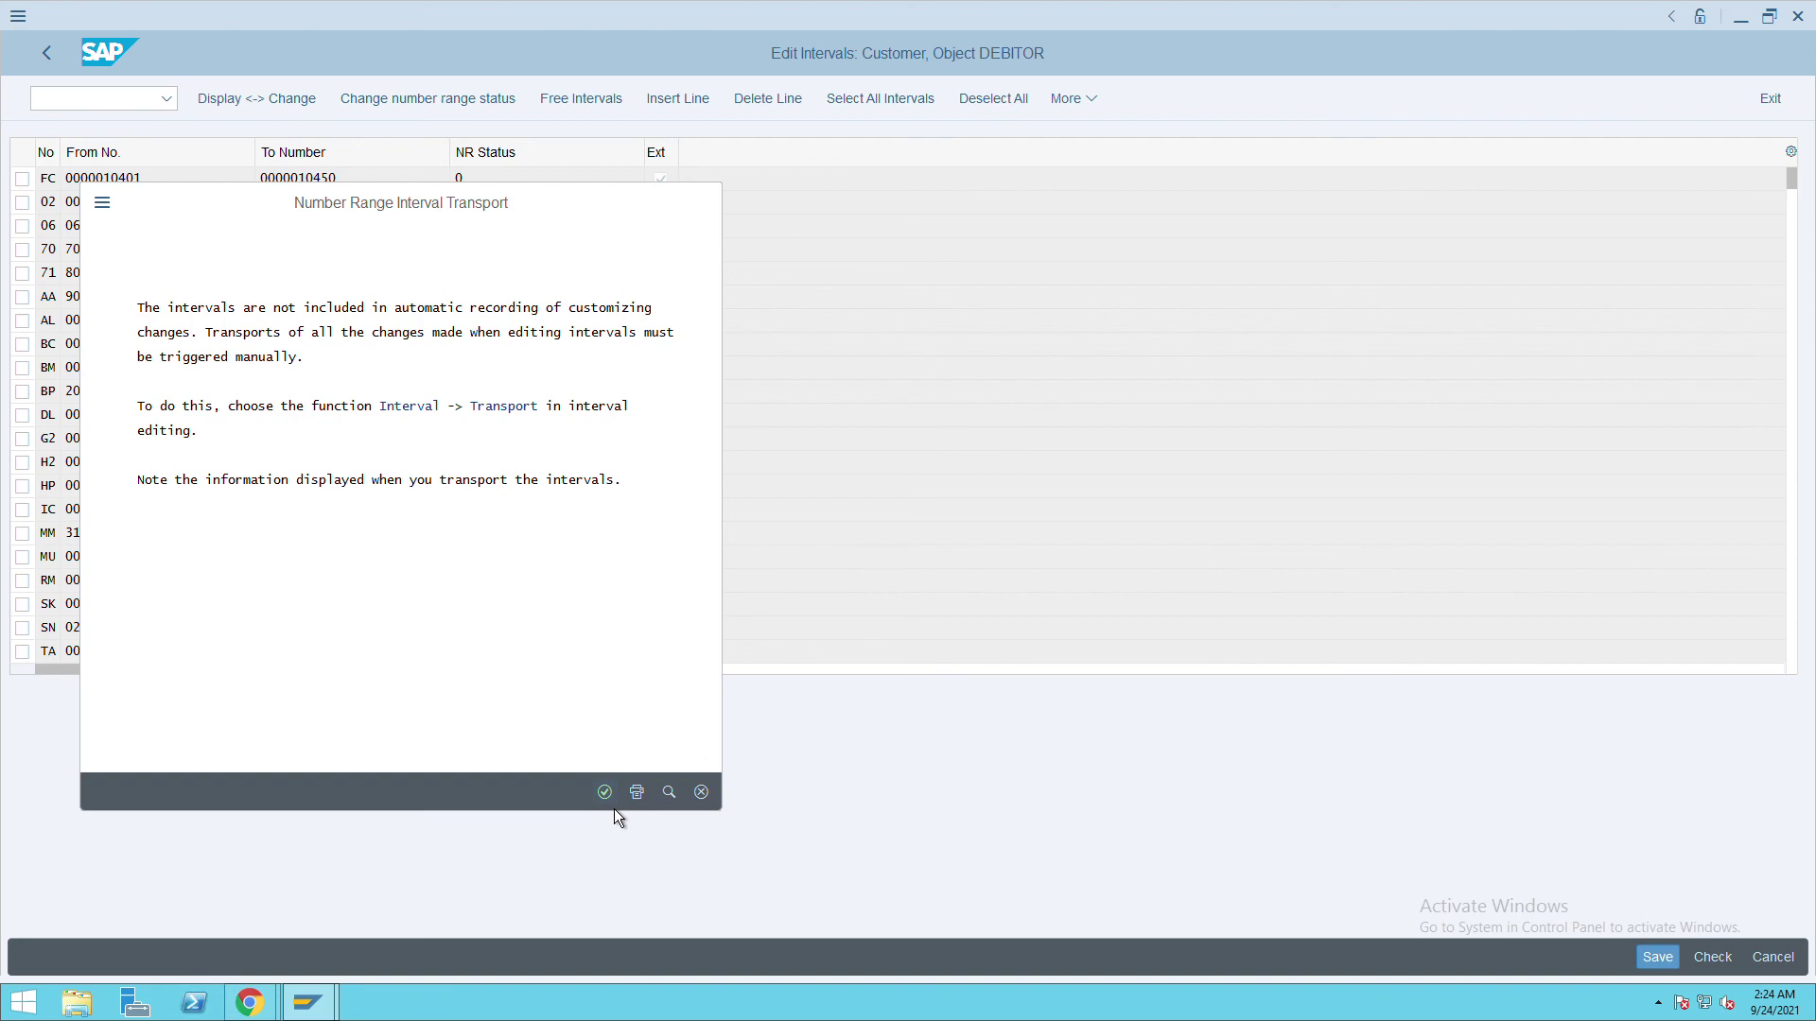
{"action": "left_click", "coordinate": [606, 795]}
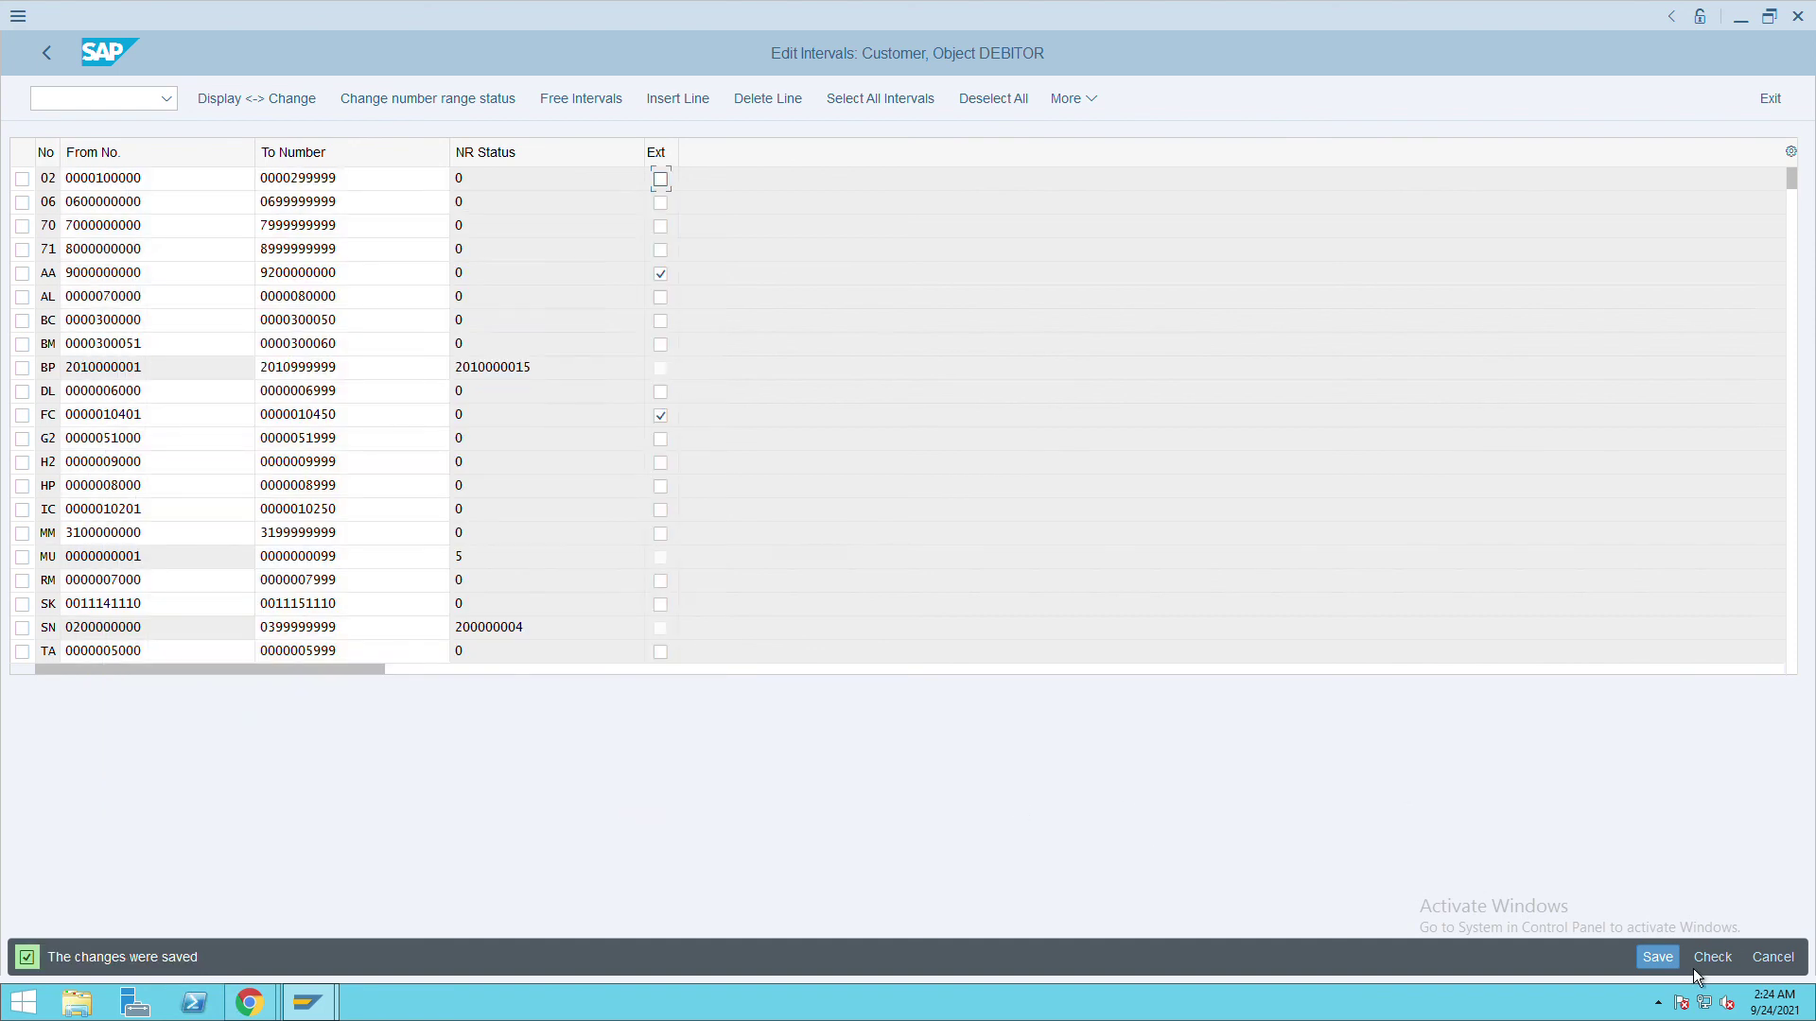